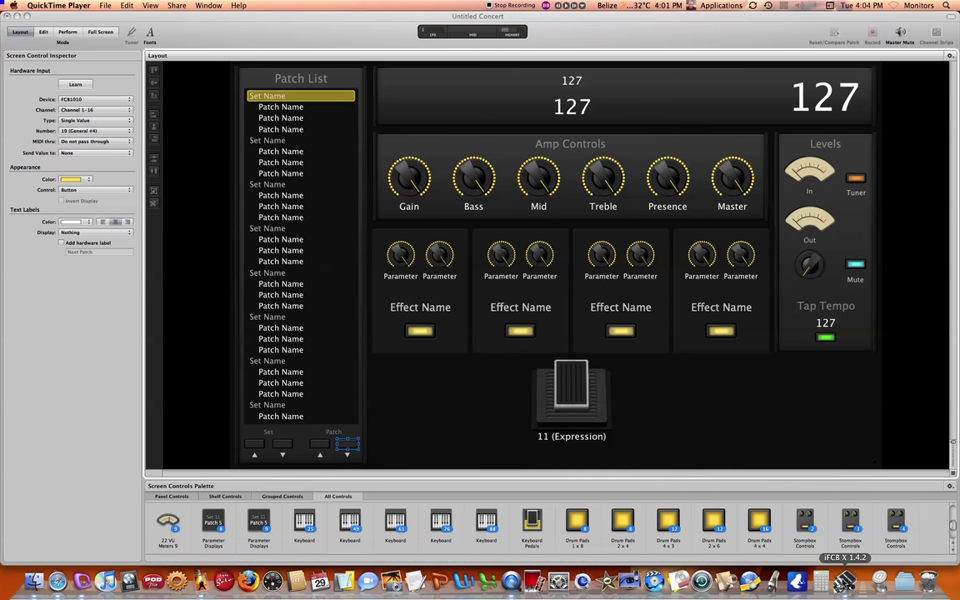
Switch to iFCB and reposition its window over the concert layout.
{"action": "left_click", "coordinate": [844, 580]}
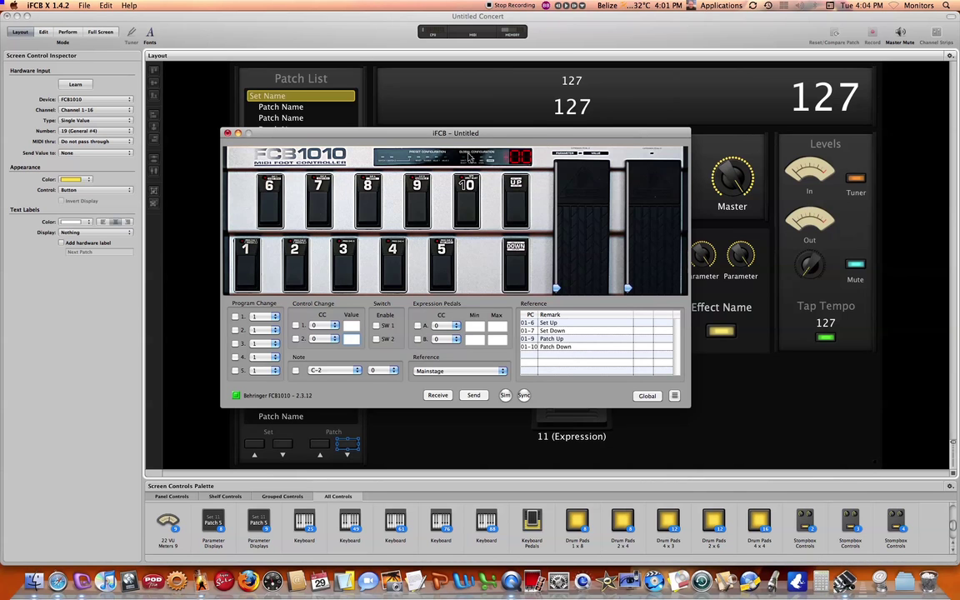
{"action": "left_click_drag", "start_coordinate": [464, 132], "coordinate": [484, 85]}
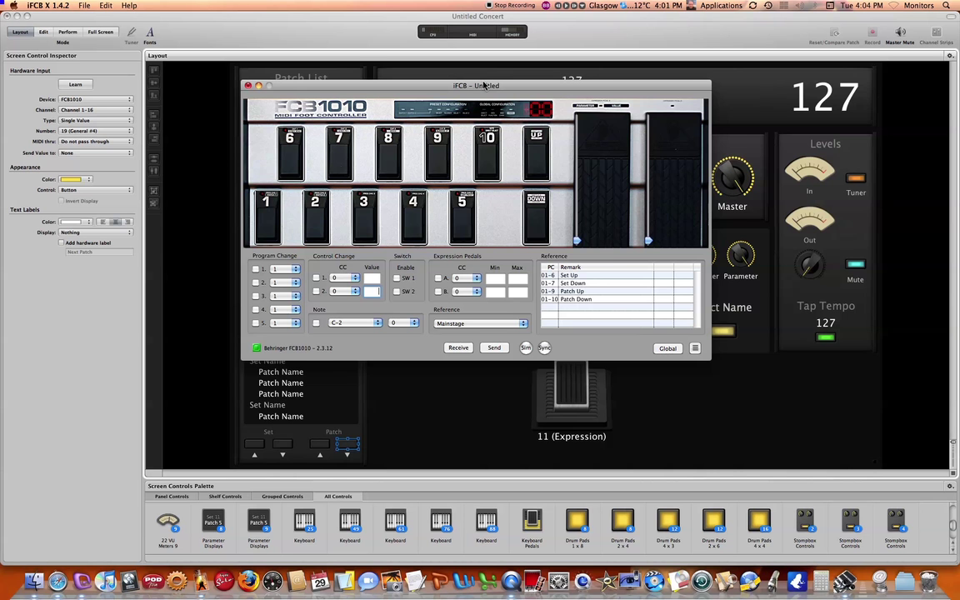
{"action": "left_click_drag", "start_coordinate": [484, 86], "coordinate": [491, 114]}
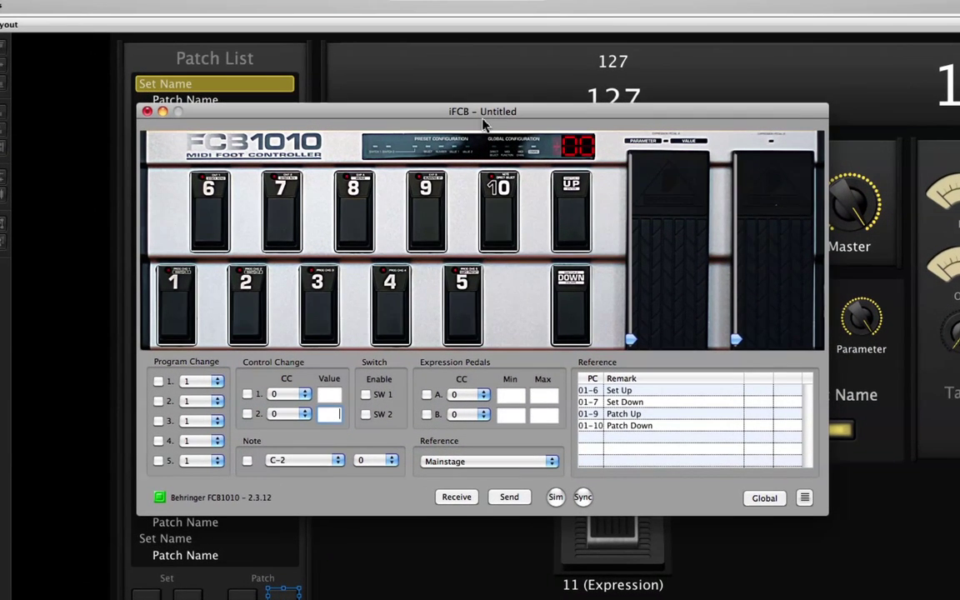
{"action": "left_click_drag", "start_coordinate": [481, 119], "coordinate": [463, 98]}
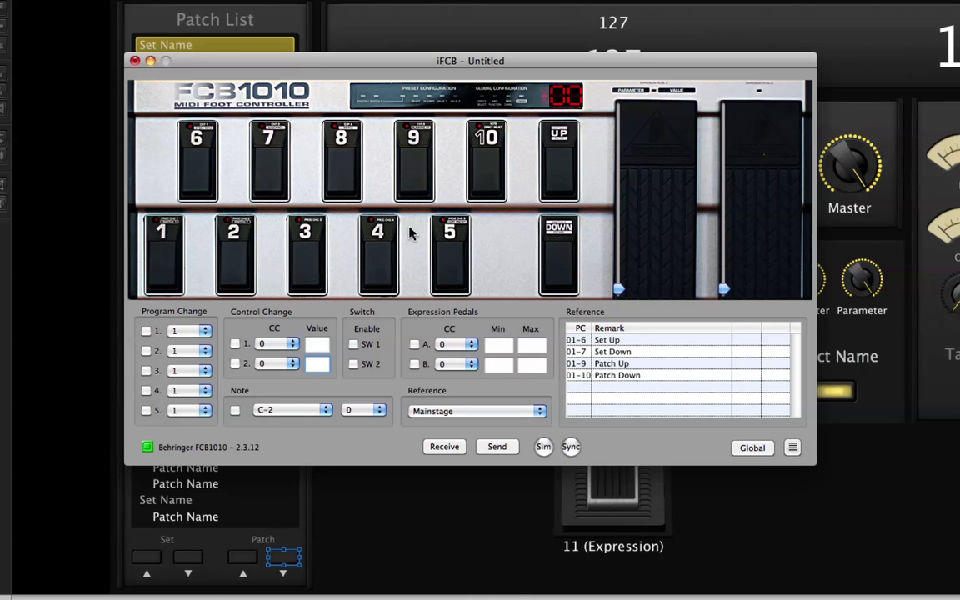
In bank 01, enable the first control change for pedal 6 and assign it CC 16.
{"action": "left_click", "coordinate": [557, 194]}
{"action": "left_click", "coordinate": [202, 181]}
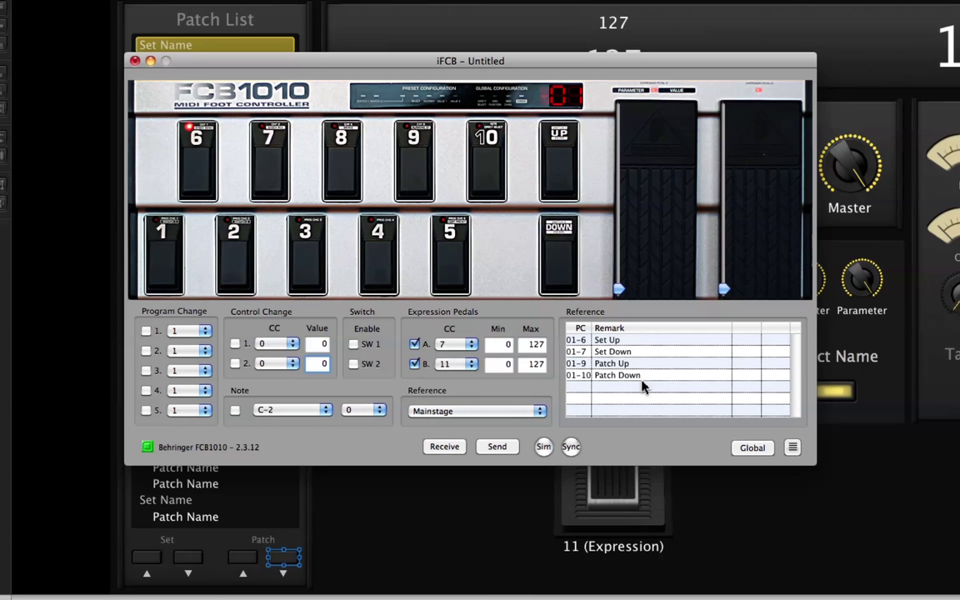
{"action": "left_click", "coordinate": [237, 344]}
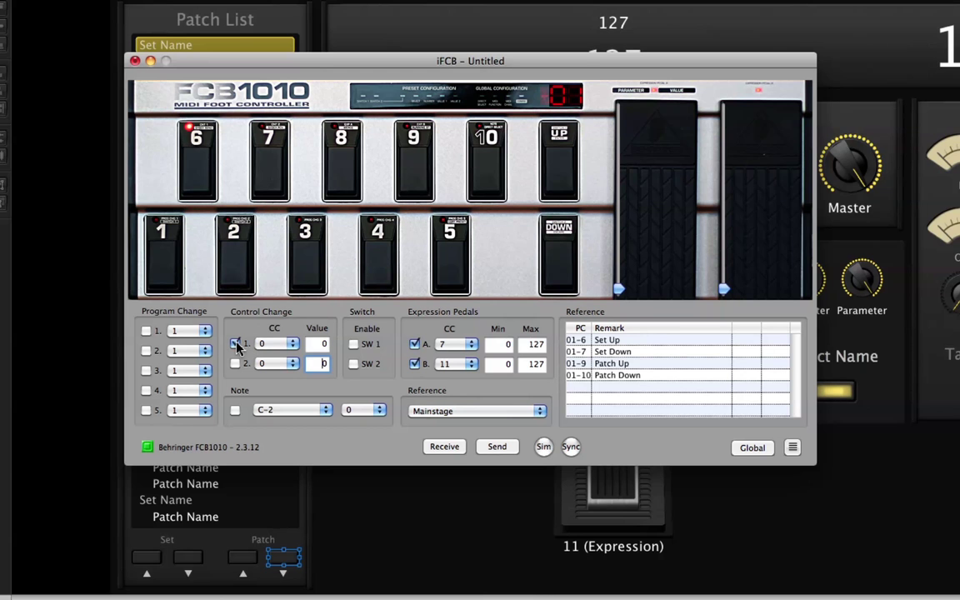
{"action": "left_click", "coordinate": [291, 345]}
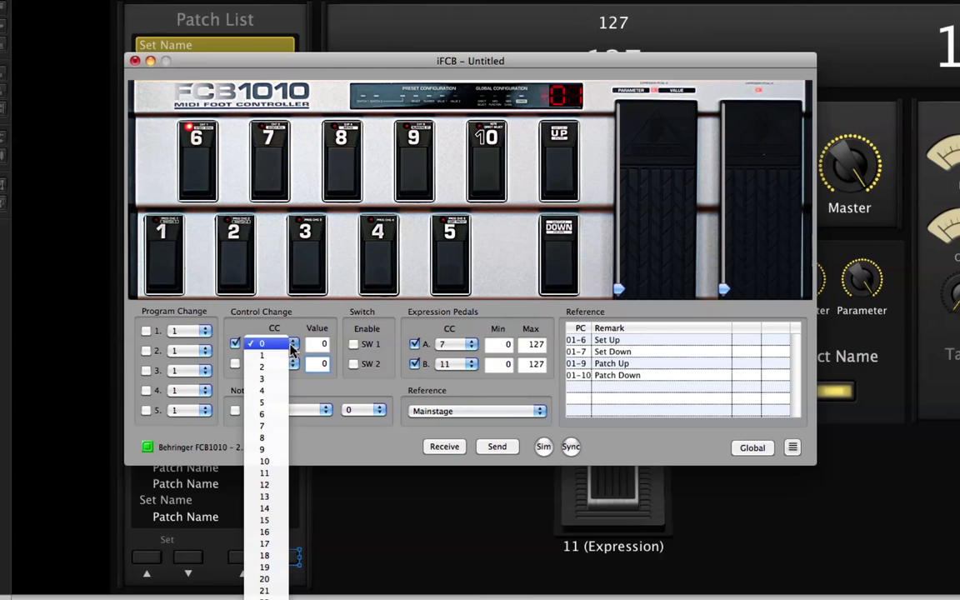
{"action": "left_click", "coordinate": [283, 534]}
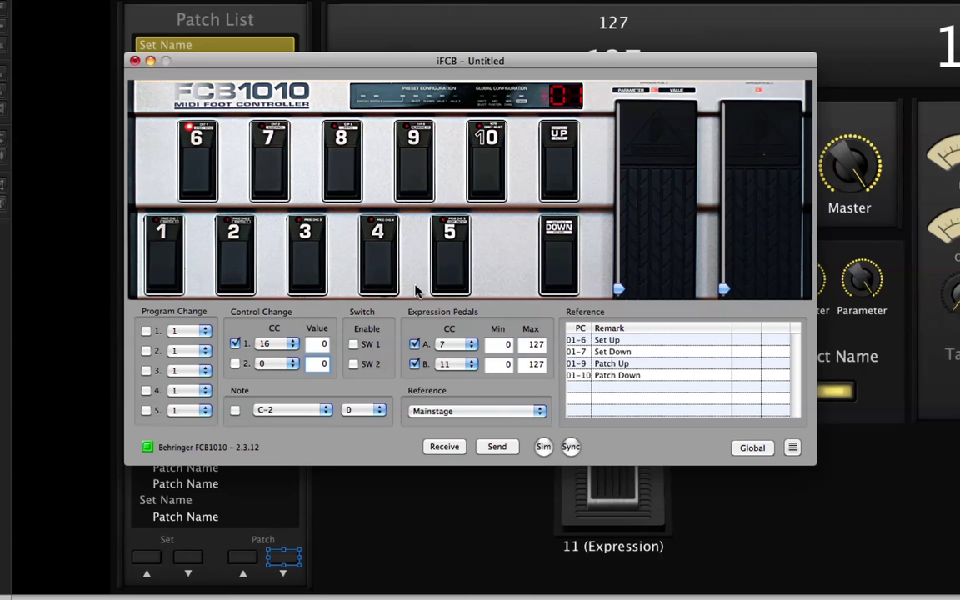
Enable the first control change for pedal 7 and assign it CC 17.
{"action": "left_click", "coordinate": [267, 190]}
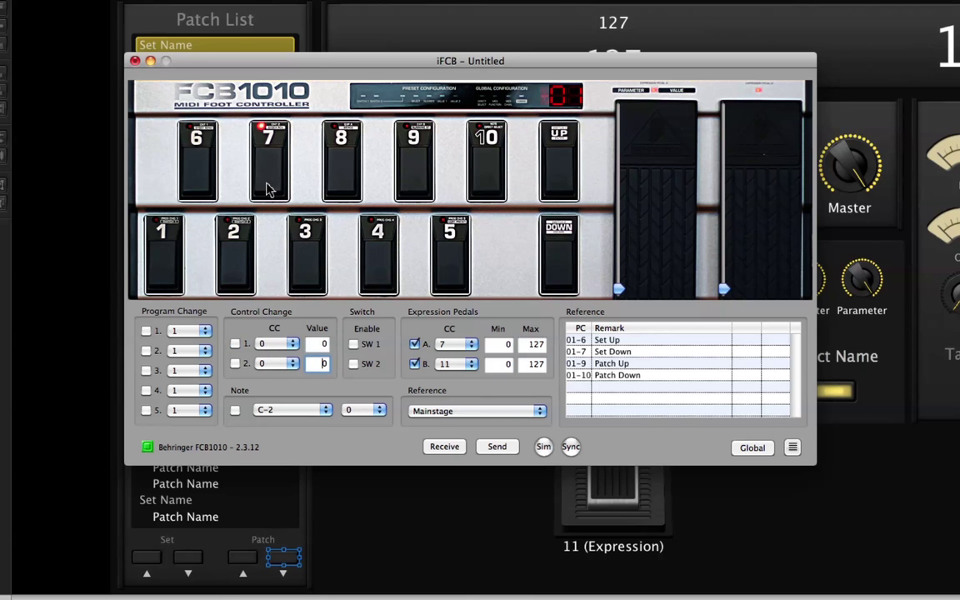
{"action": "left_click", "coordinate": [235, 344]}
{"action": "left_click", "coordinate": [292, 345]}
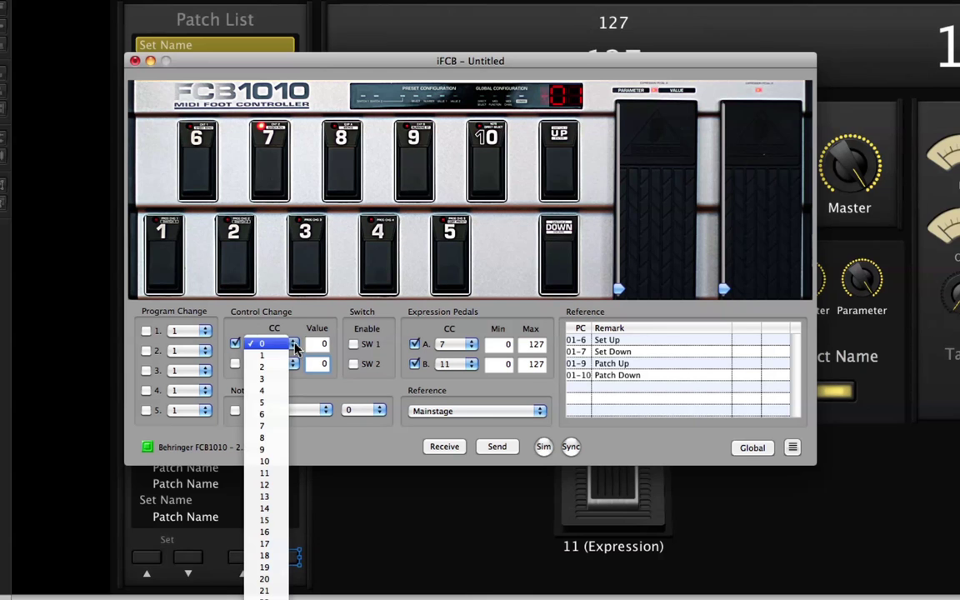
{"action": "left_click", "coordinate": [265, 543]}
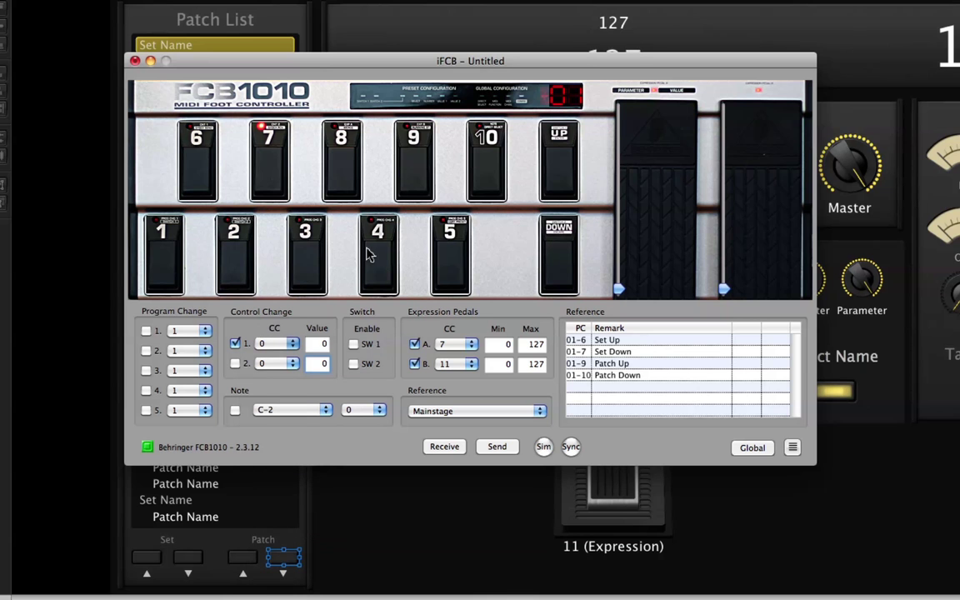
Enable the first control change for pedal 9 and assign it CC 18.
{"action": "left_click", "coordinate": [408, 188]}
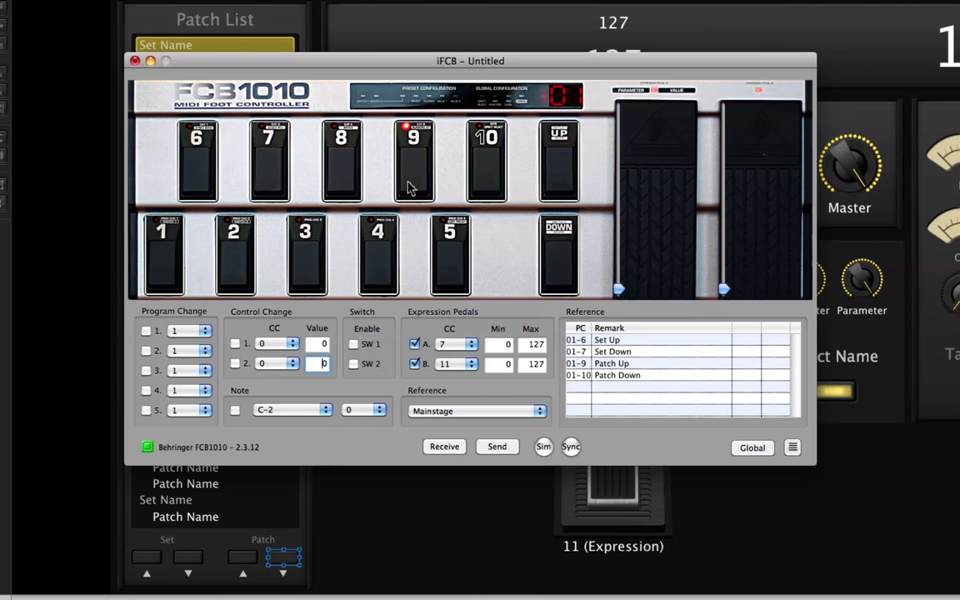
{"action": "left_click", "coordinate": [236, 344]}
{"action": "left_click", "coordinate": [276, 343]}
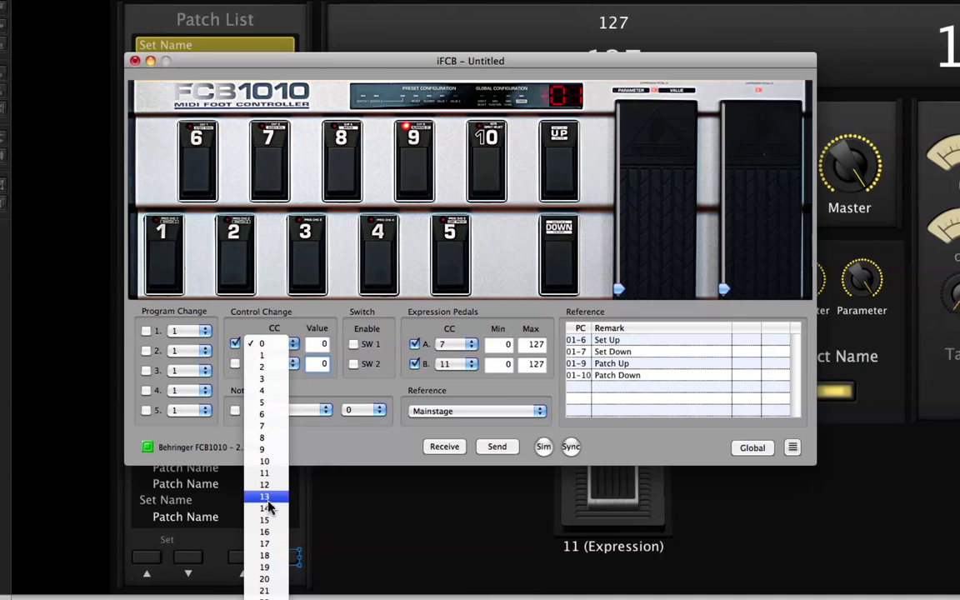
{"action": "key", "text": "Escape"}
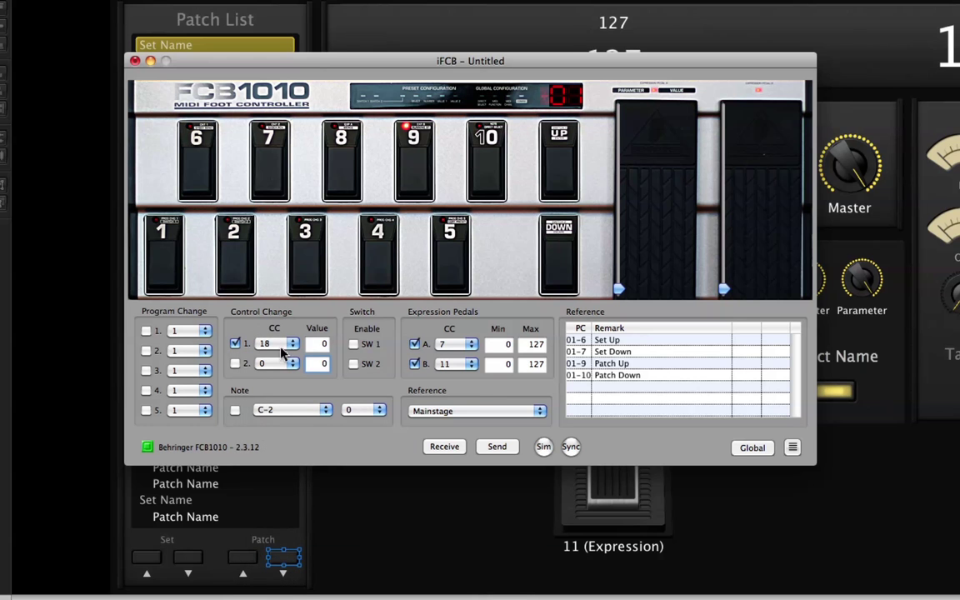
Enable the first control change for pedal 10 and assign it CC 19.
{"action": "left_click", "coordinate": [500, 175]}
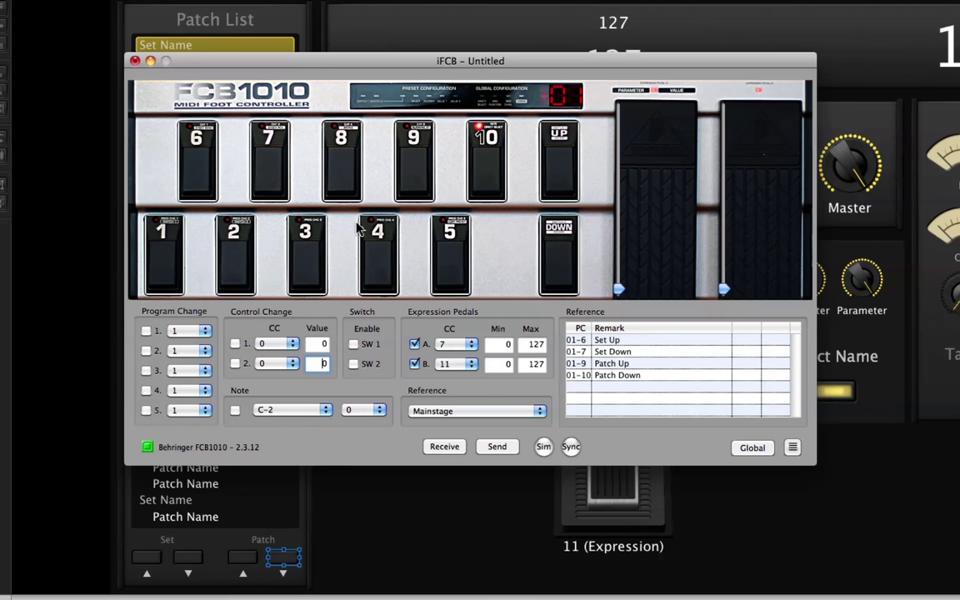
{"action": "left_click", "coordinate": [234, 345]}
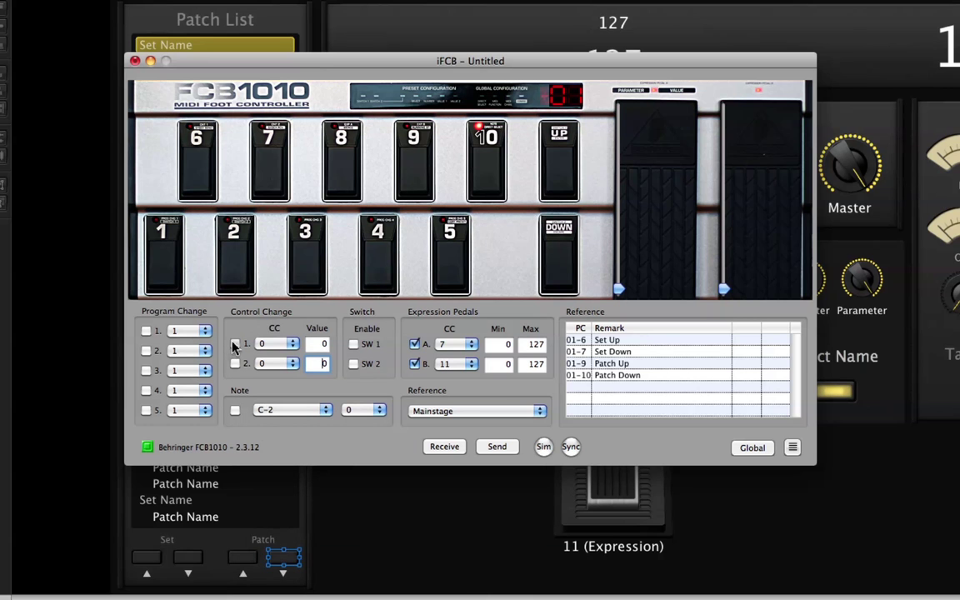
{"action": "left_click", "coordinate": [293, 345]}
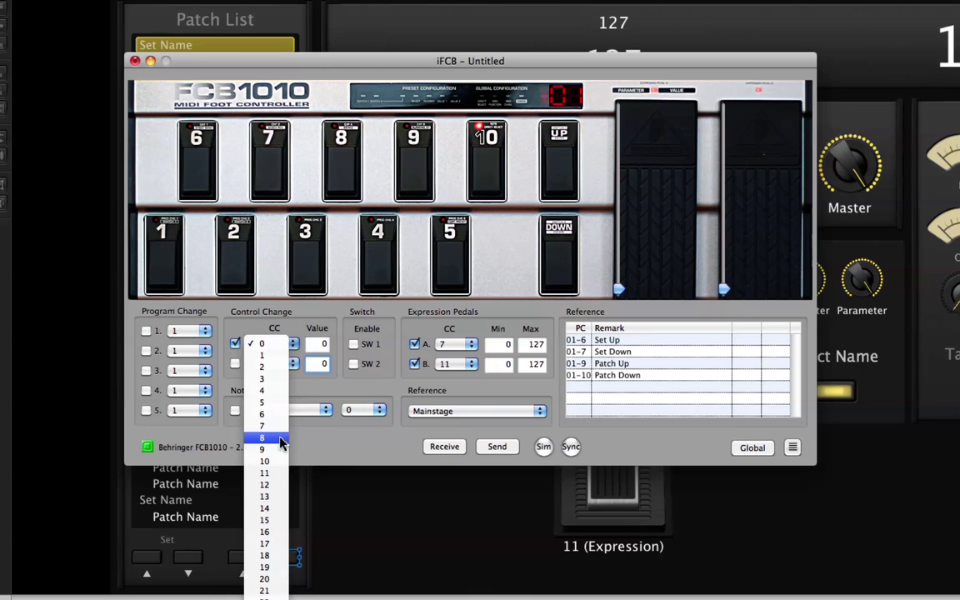
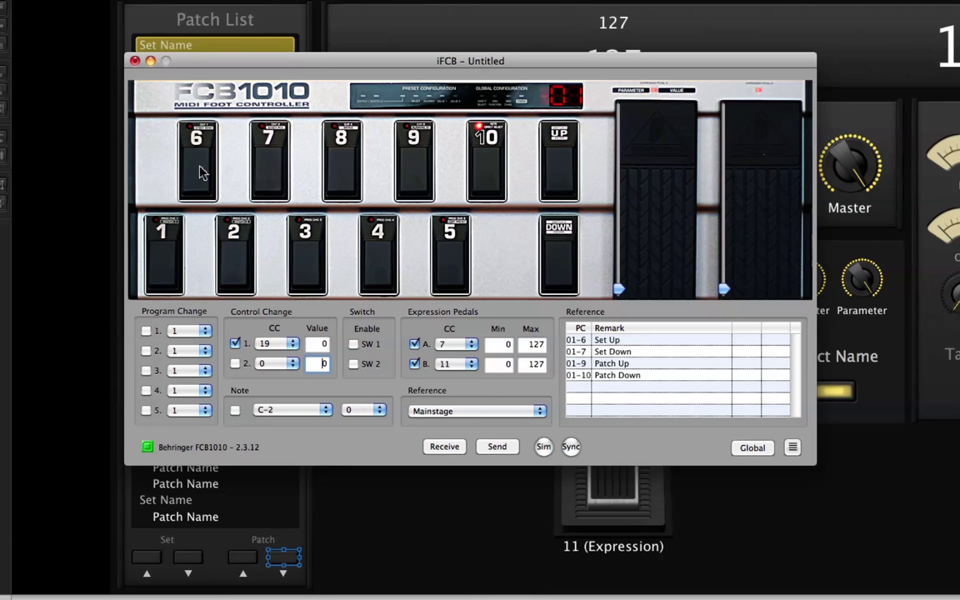
Review the control change assignments of pedals 6, 7, 9 and 10 in turn.
{"action": "left_click", "coordinate": [199, 172]}
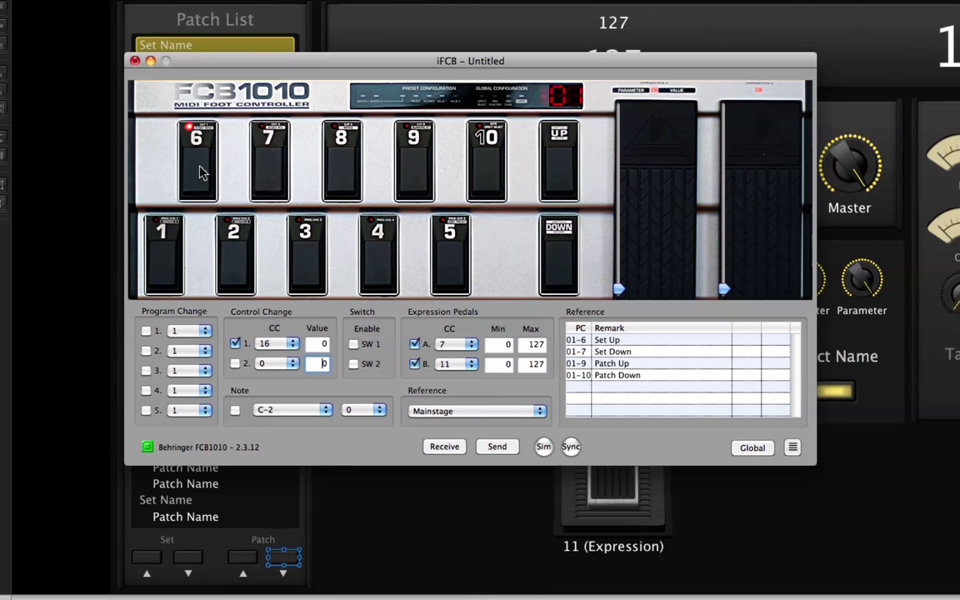
{"action": "left_click", "coordinate": [278, 187]}
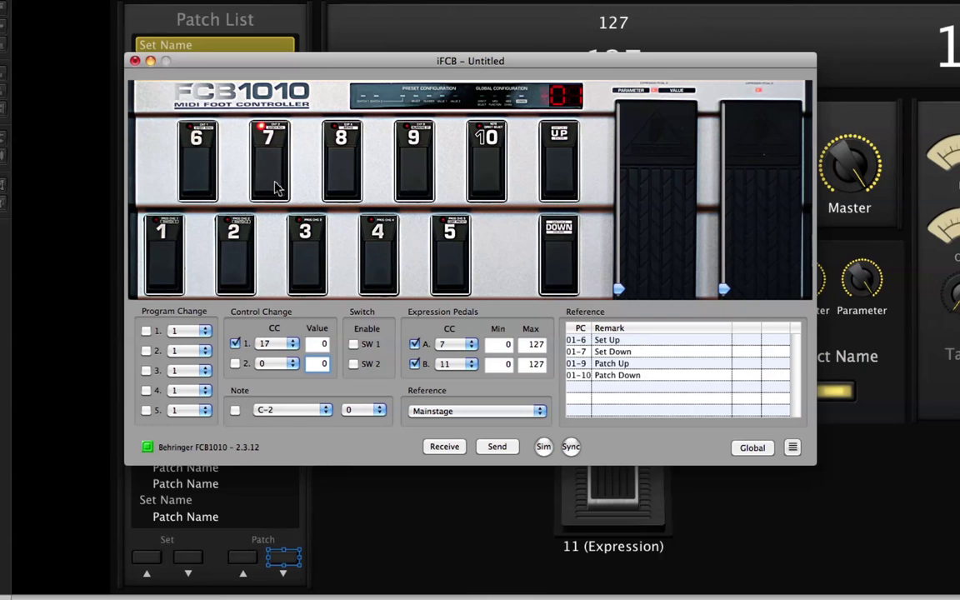
{"action": "left_click", "coordinate": [419, 182]}
{"action": "left_click", "coordinate": [481, 174]}
{"action": "left_click", "coordinate": [191, 174]}
{"action": "left_click", "coordinate": [281, 191]}
{"action": "left_click", "coordinate": [420, 166]}
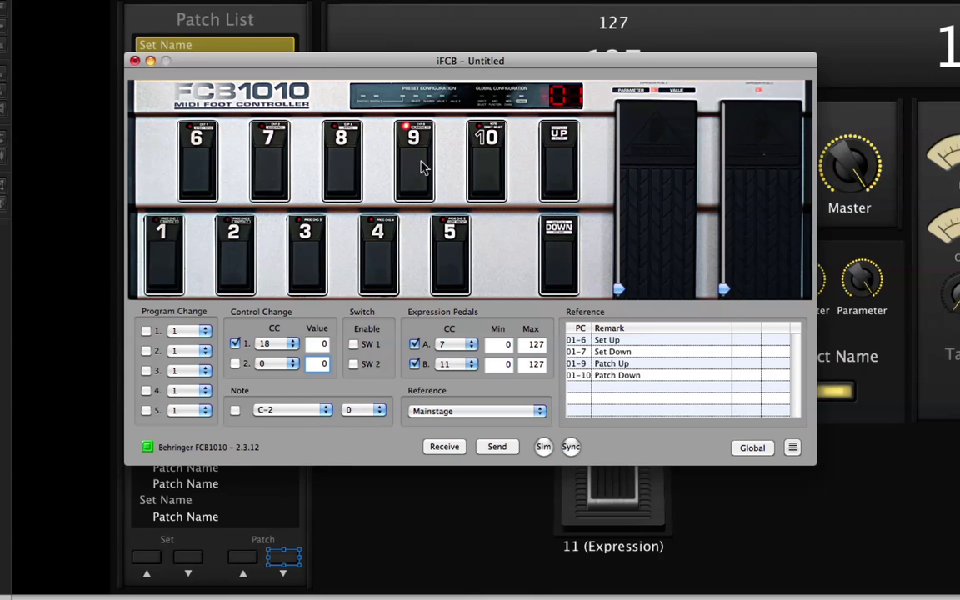
{"action": "left_click", "coordinate": [487, 182]}
Switch to MainStage in Perform mode and dismiss the System Overload alert.
{"action": "left_click", "coordinate": [84, 35]}
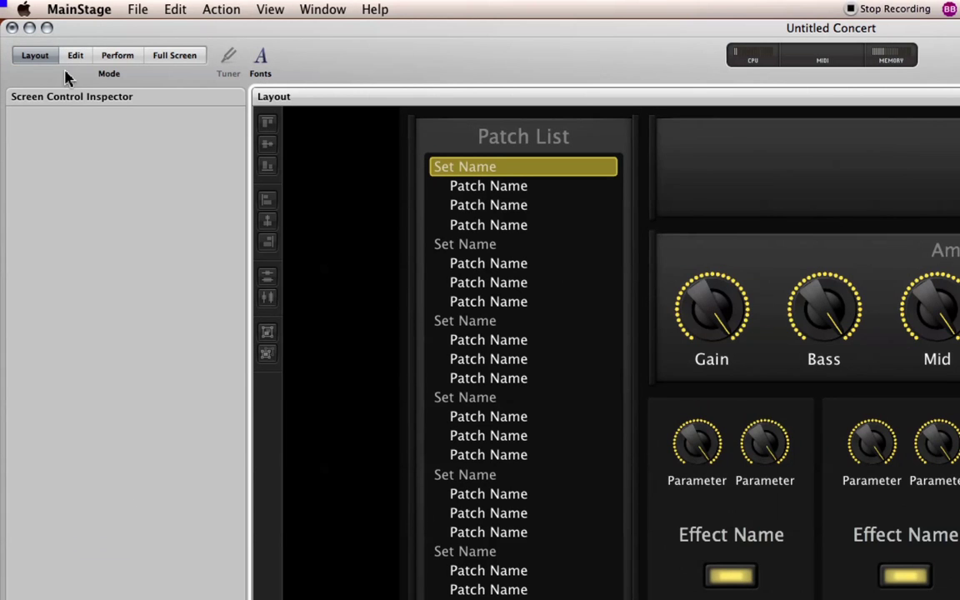
{"action": "left_click", "coordinate": [117, 57]}
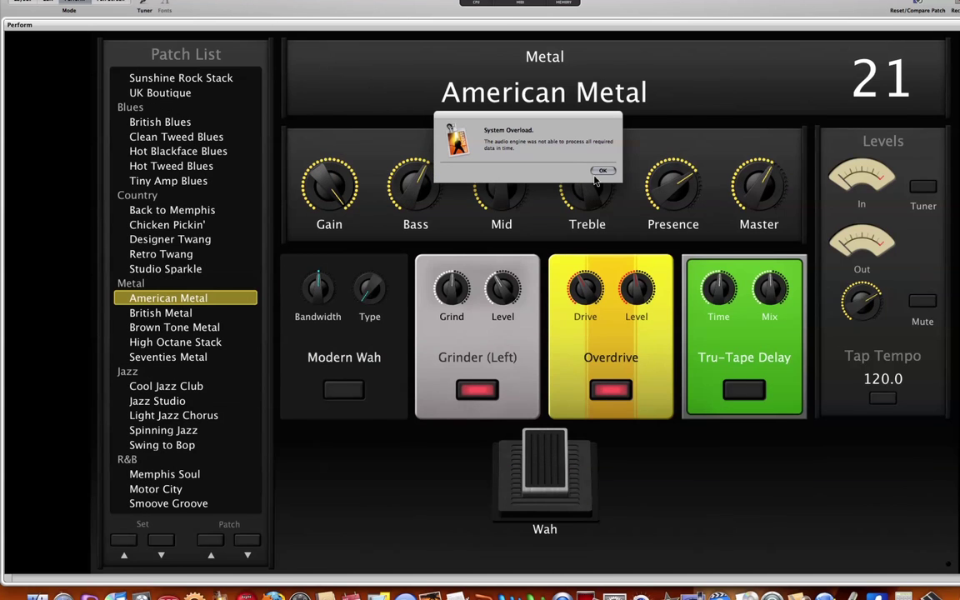
{"action": "left_click", "coordinate": [601, 171]}
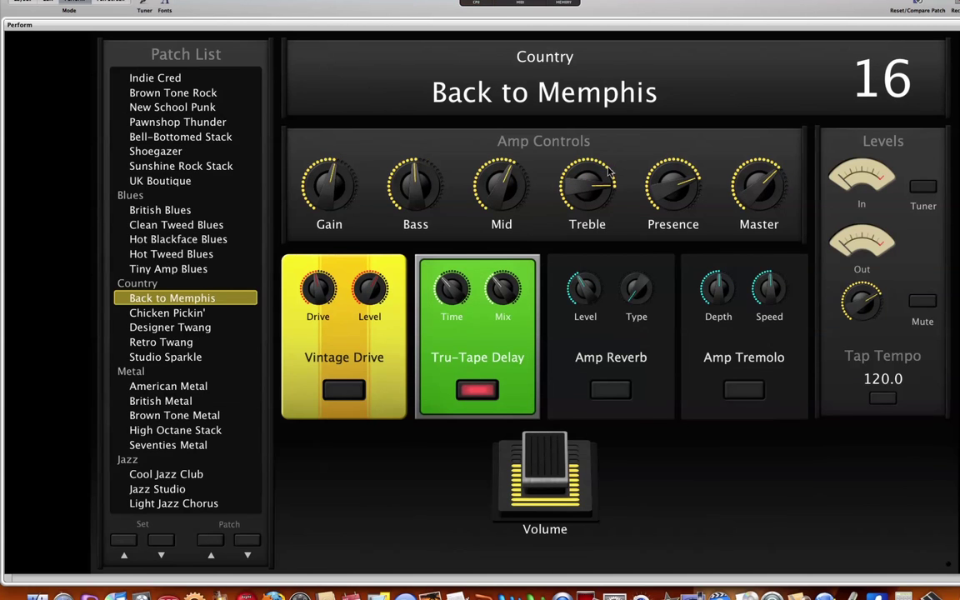
Test set and patch navigation by moving ahead to the Jazz set and stepping through its patches to Swing to Bop.
{"action": "left_click", "coordinate": [123, 547]}
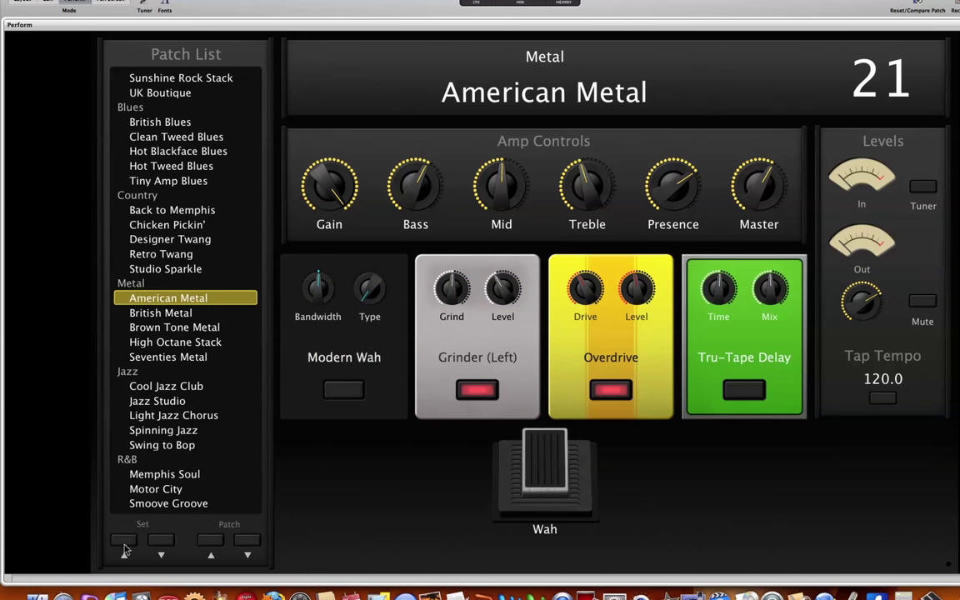
{"action": "key", "text": "Down"}
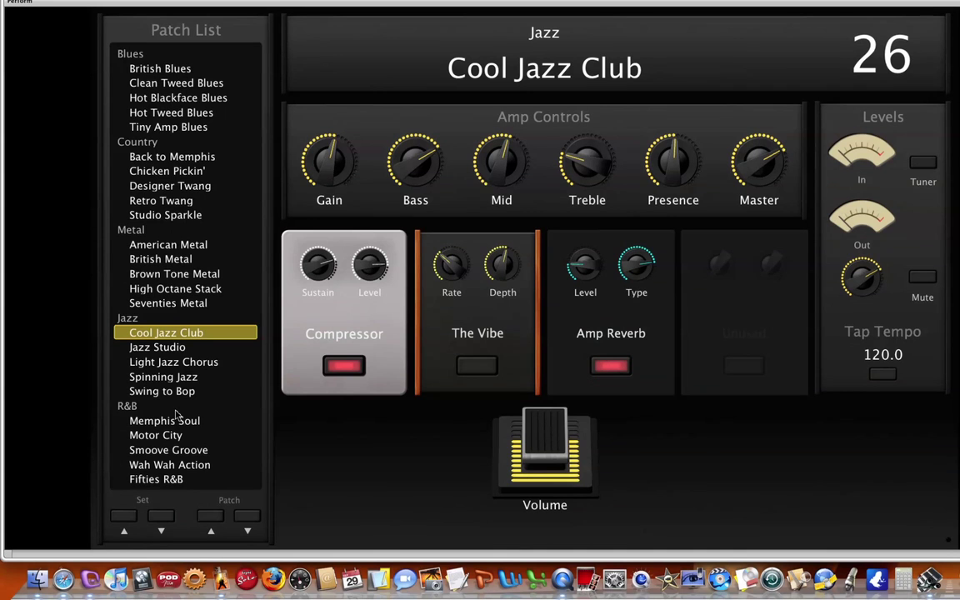
{"action": "key", "text": "Down"}
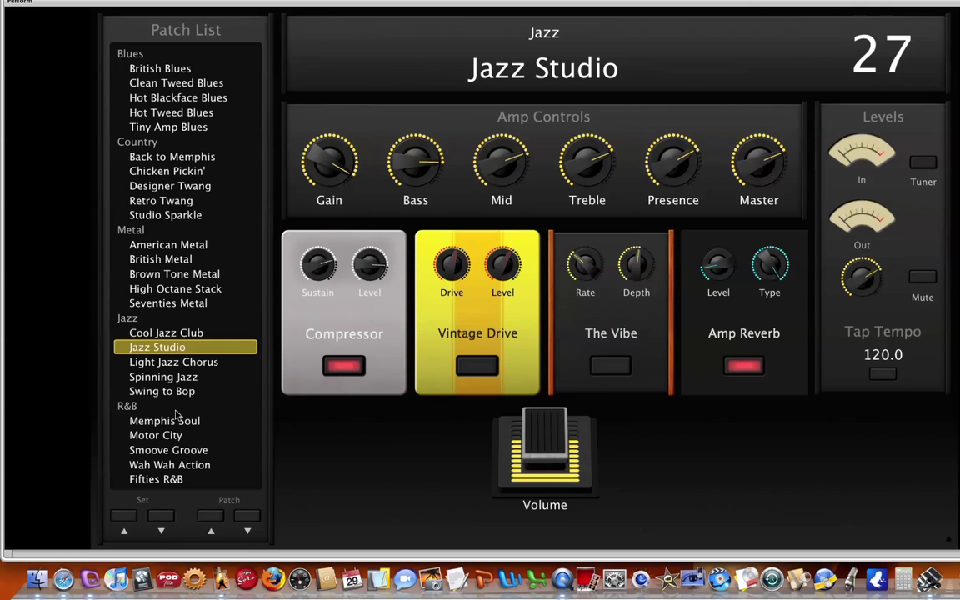
{"action": "key", "text": "Down"}
{"action": "key", "text": "Down"}
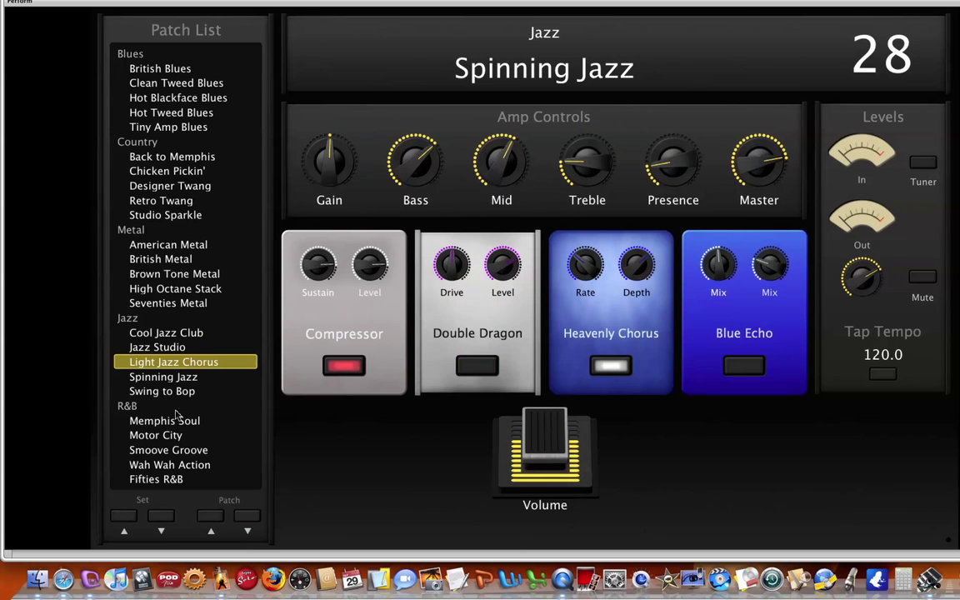
{"action": "key", "text": "Down"}
{"action": "key", "text": "Down"}
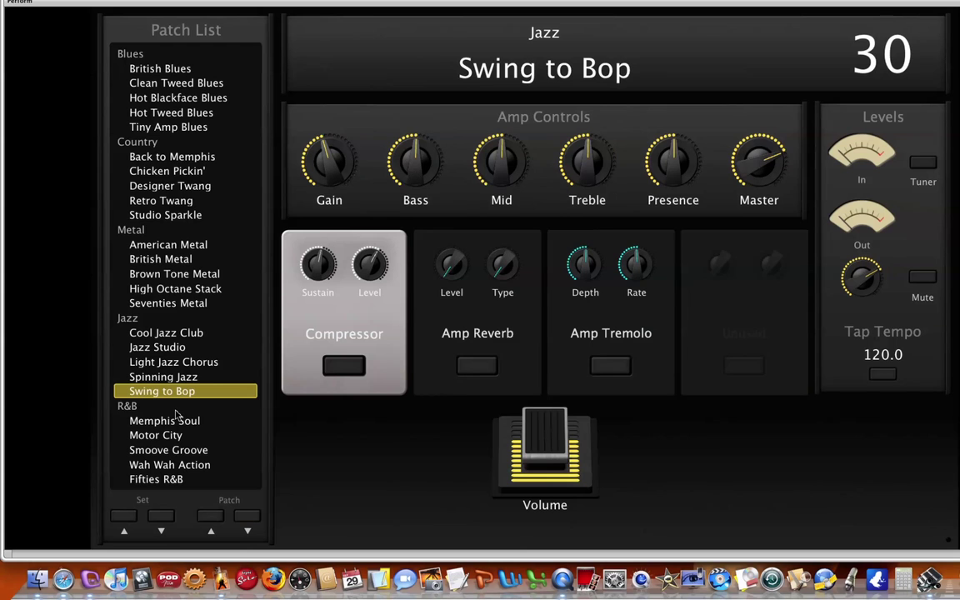
Step back through the Jazz patches to Jazz Studio, and select Memphis Soul in the R&B set.
{"action": "key", "text": "Up"}
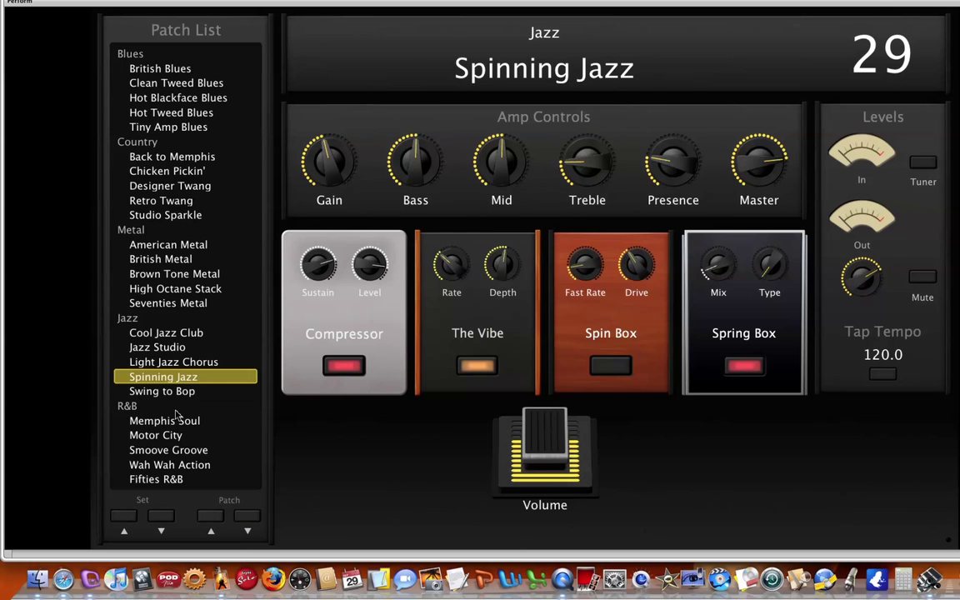
{"action": "key", "text": "Up"}
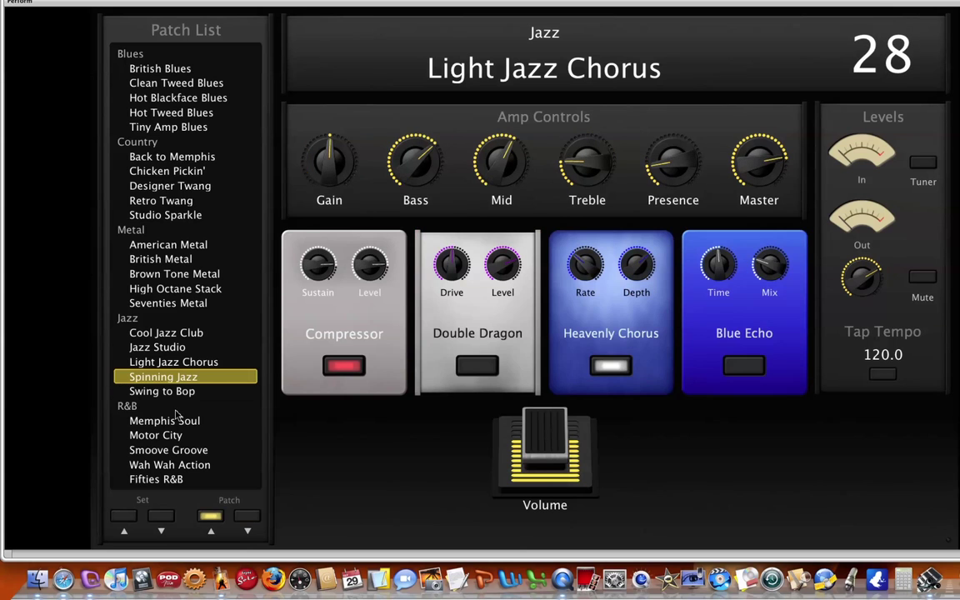
{"action": "key", "text": "Up"}
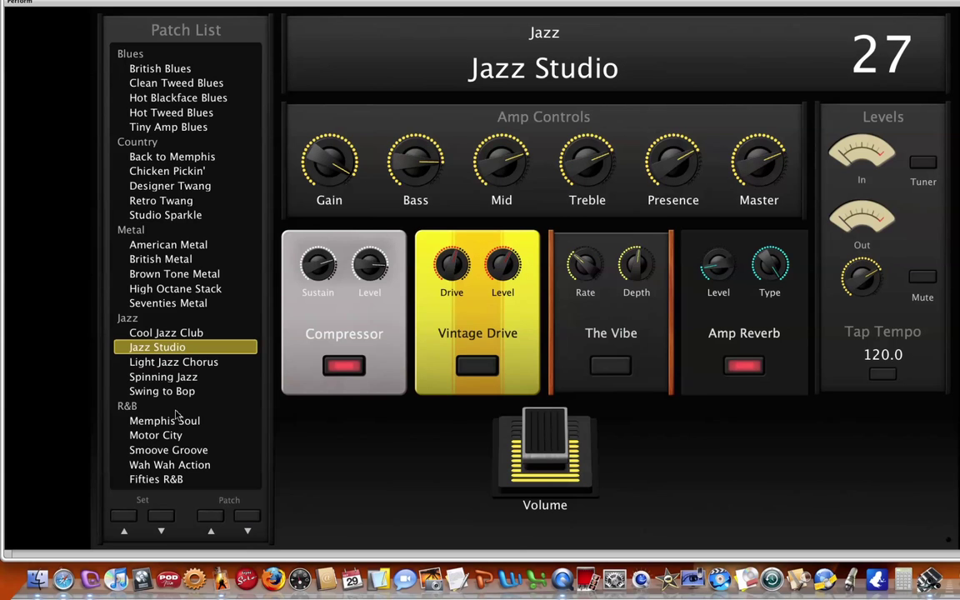
{"action": "left_click", "coordinate": [176, 417]}
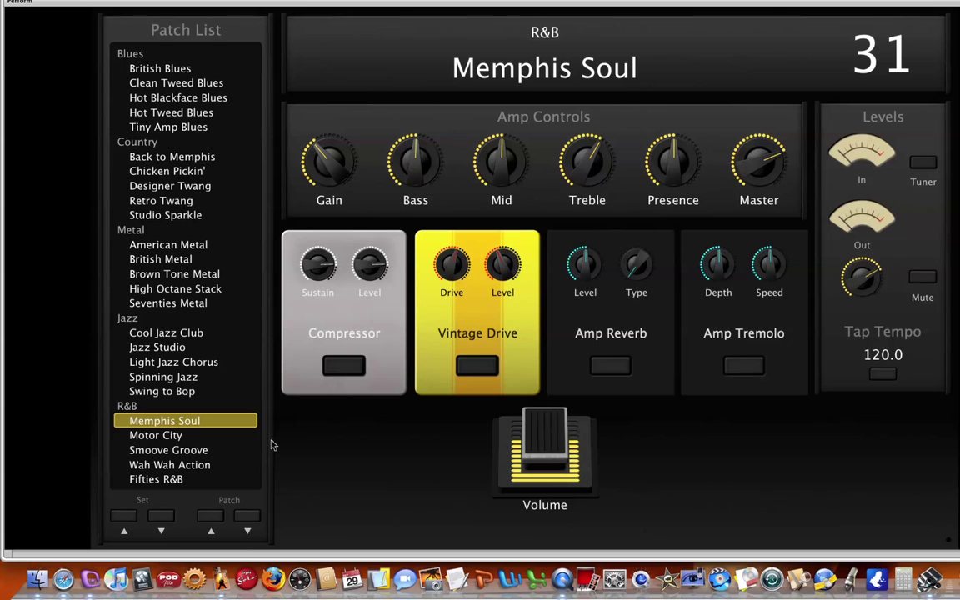
{"action": "mouse_move", "coordinate": [454, 4]}
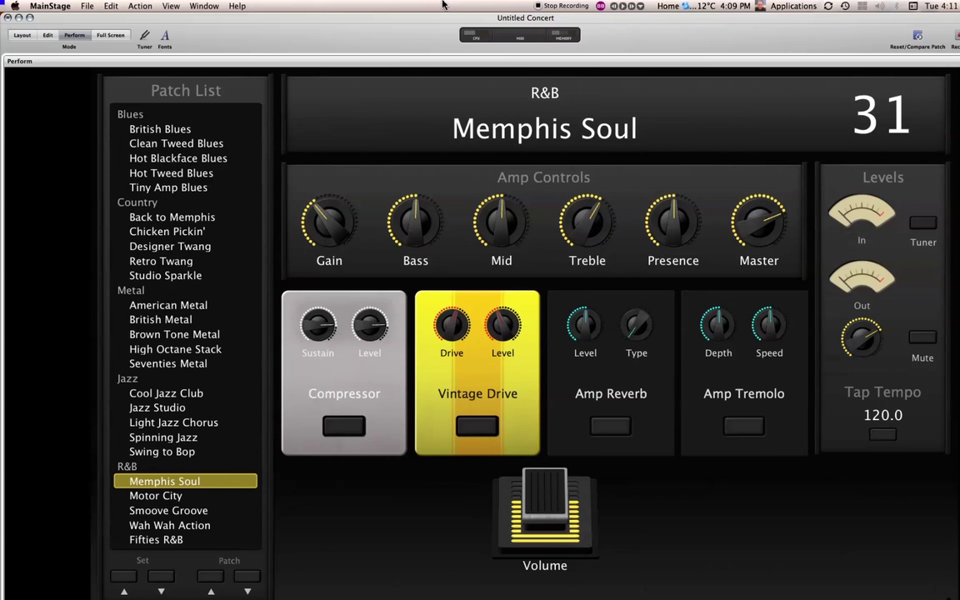